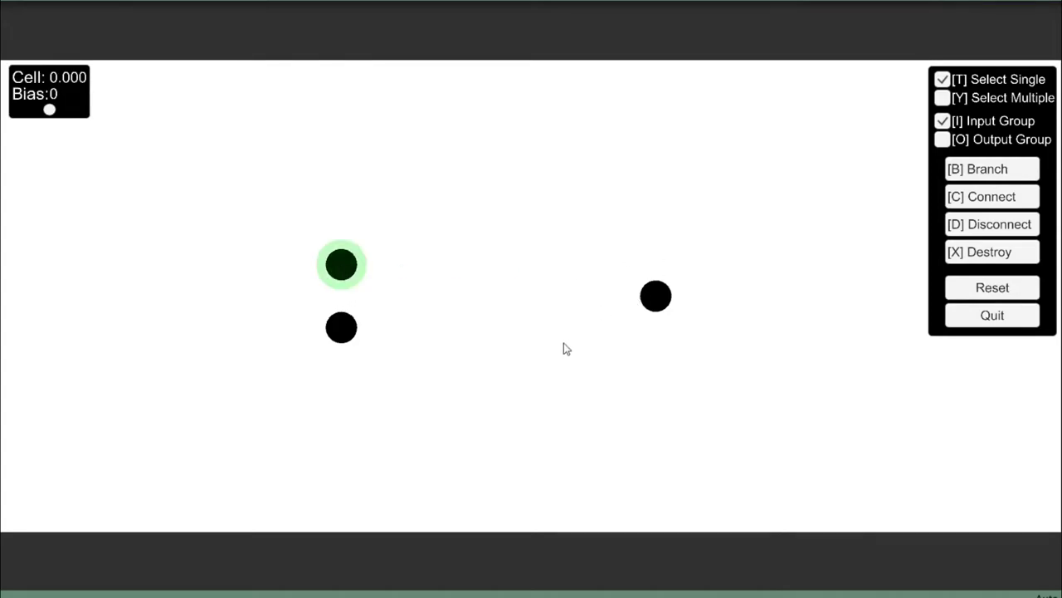
# Branch a new neuron off the top input, place it centrally, and link it to the output.
pyautogui.press('b')
pyautogui.moveTo(341, 202); pyautogui.dragTo(478, 295)
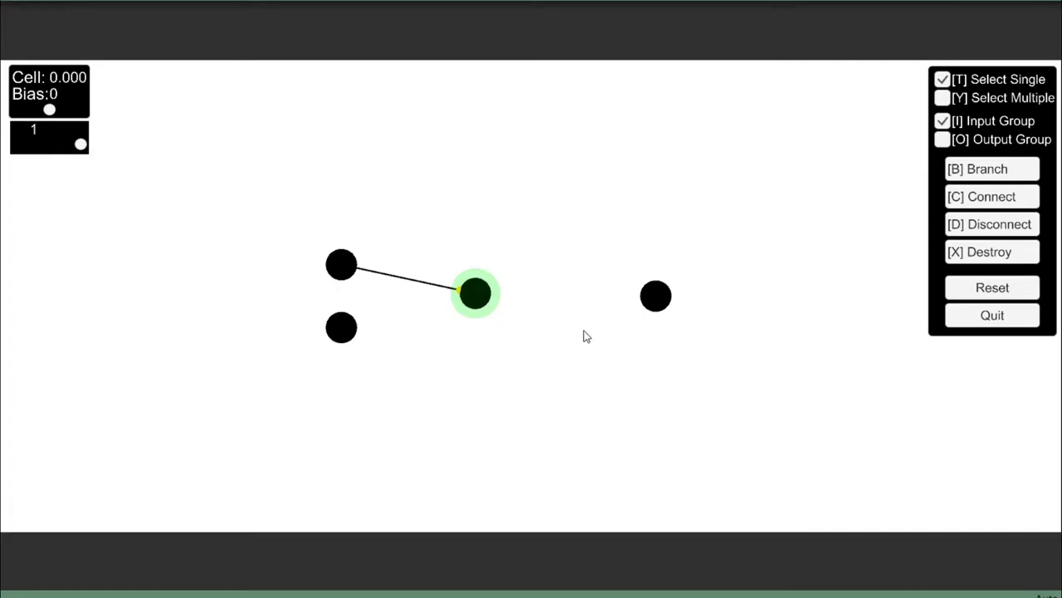
pyautogui.press('o')
pyautogui.click(654, 304)
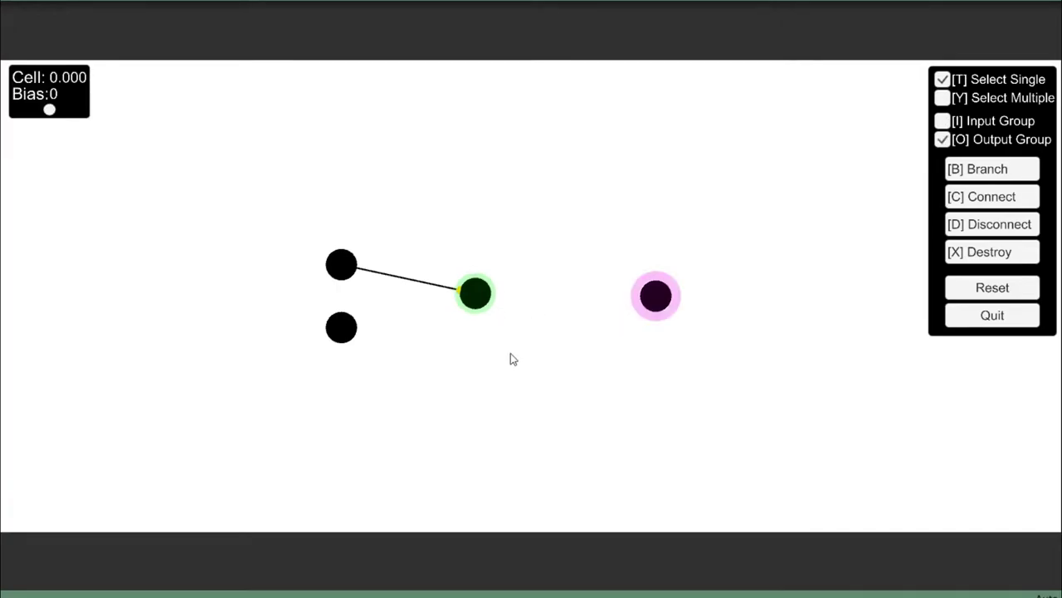
pyautogui.press('c')
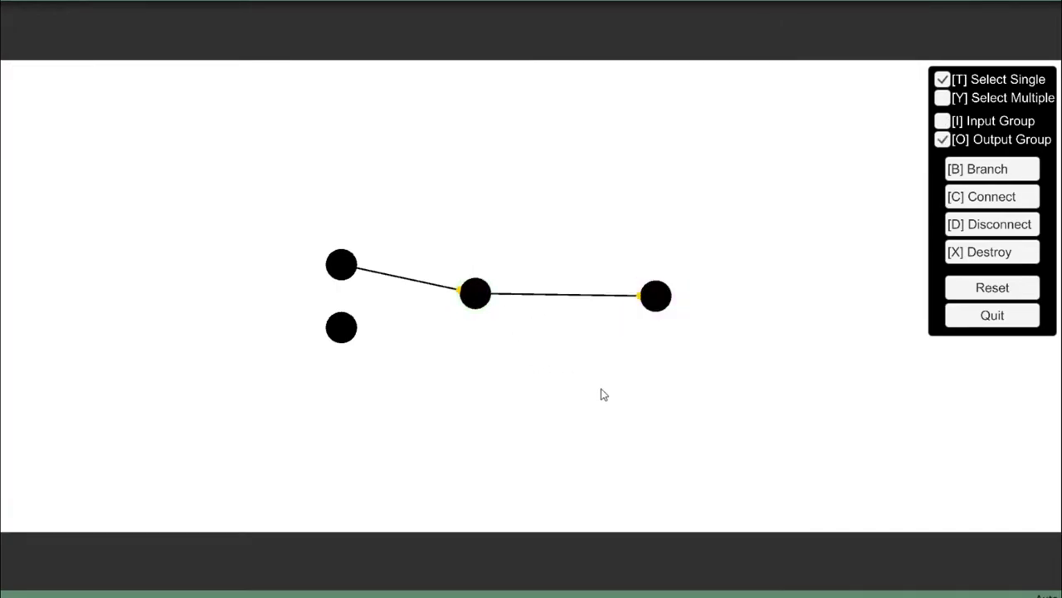
# Give the middle neuron weight -1 and bias 1, then switch an input on to test.
pyautogui.press('i')
pyautogui.click(478, 303)
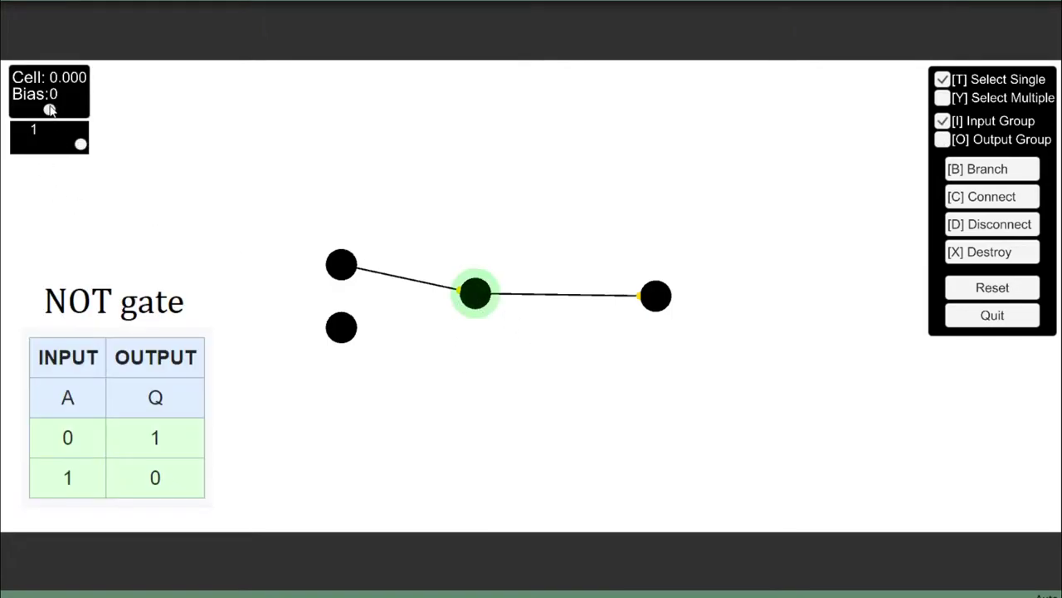
pyautogui.moveTo(71, 148); pyautogui.dragTo(18, 144)
pyautogui.moveTo(49, 109); pyautogui.dragTo(95, 116)
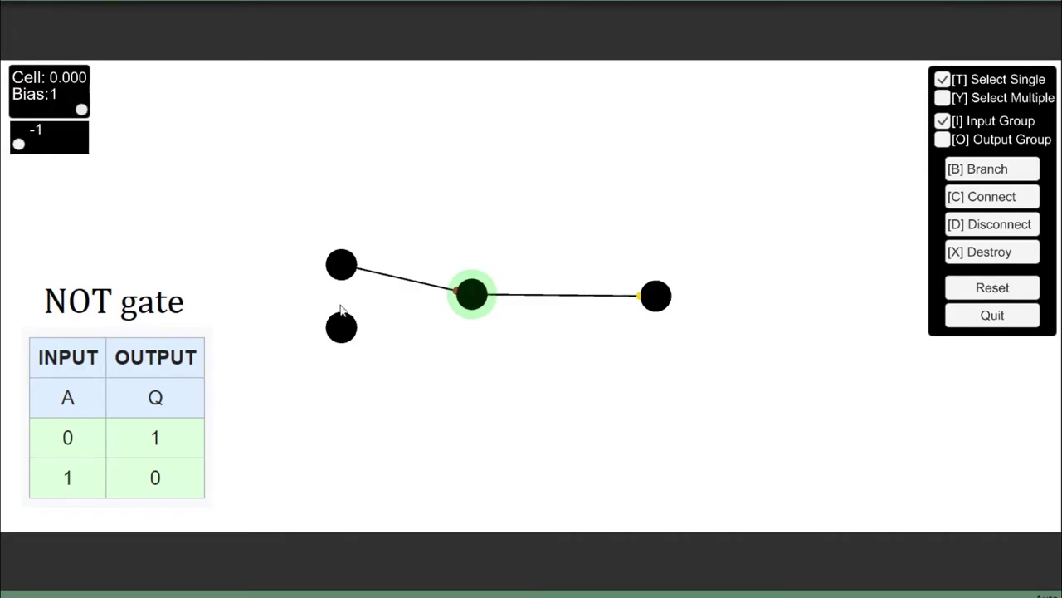
pyautogui.press('space')
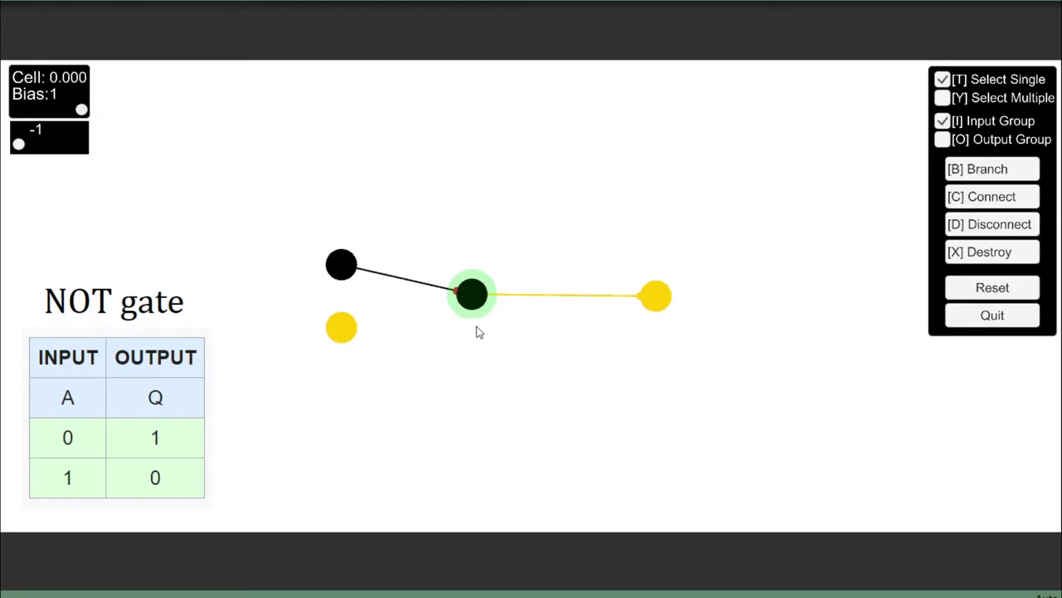
# Connect the lower input to the middle neuron at weight 1 and lower the bias to -0.10.
pyautogui.click(341, 330)
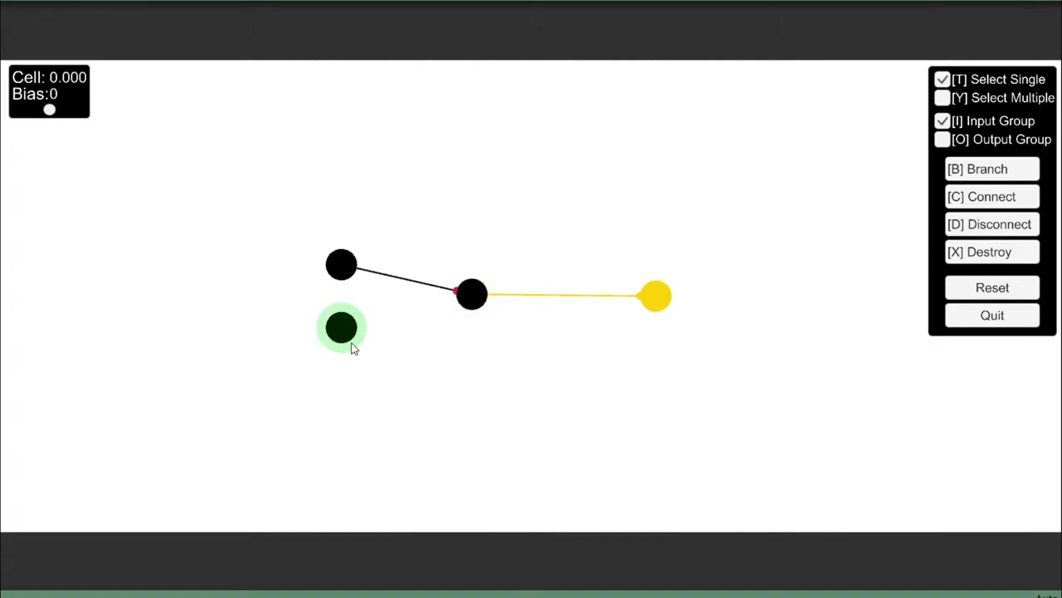
pyautogui.press('o')
pyautogui.click(469, 296)
pyautogui.press('c')
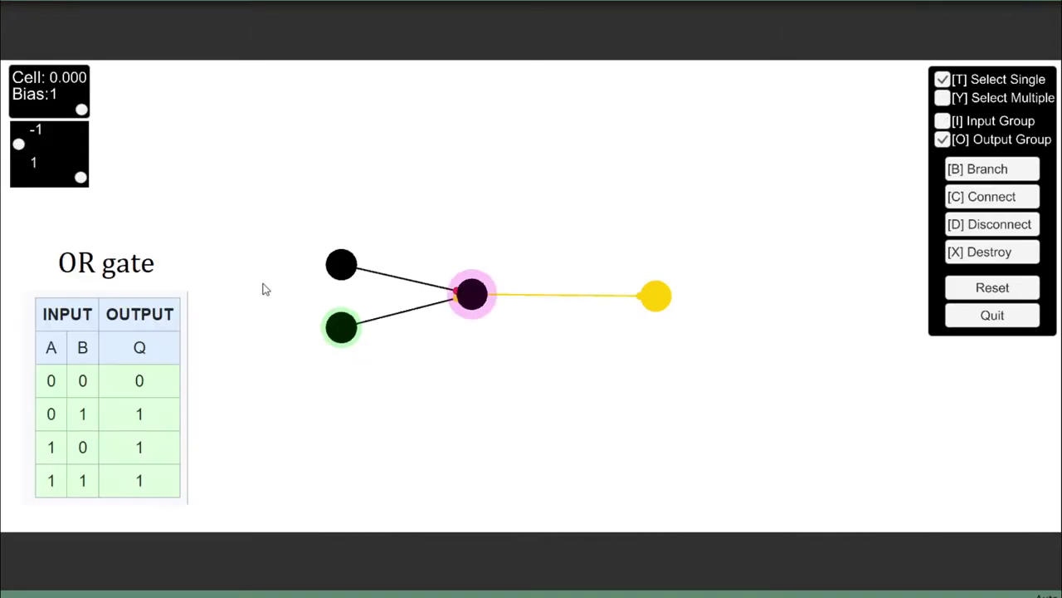
pyautogui.moveTo(18, 145); pyautogui.dragTo(90, 137)
pyautogui.moveTo(81, 112); pyautogui.dragTo(46, 110)
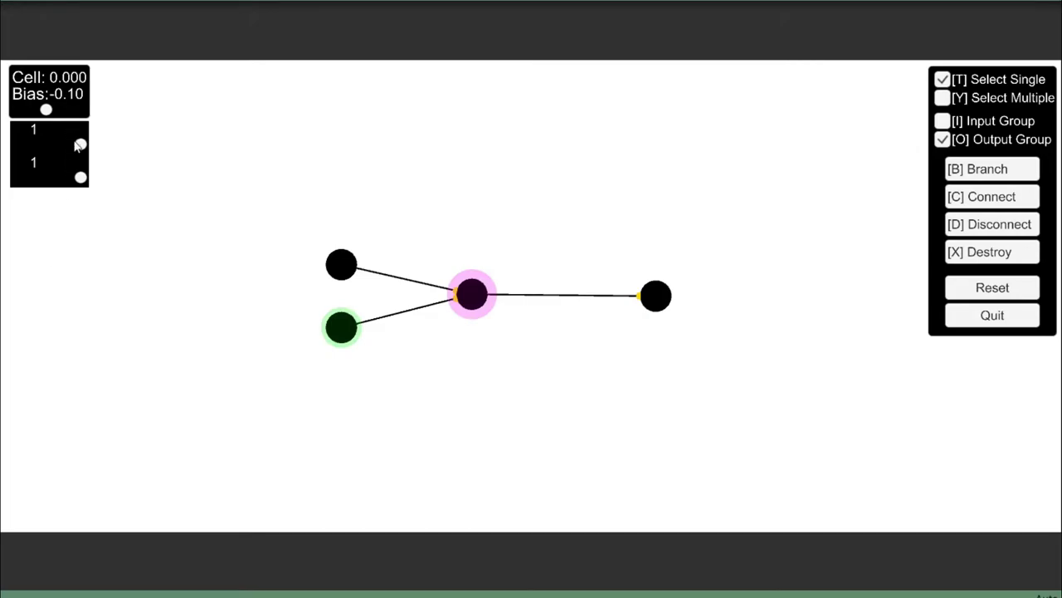
# Set both middle-neuron weights to -1 and its bias to 0.111, then check the output neuron.
pyautogui.moveTo(81, 146); pyautogui.dragTo(8, 144)
pyautogui.moveTo(80, 177); pyautogui.dragTo(10, 177)
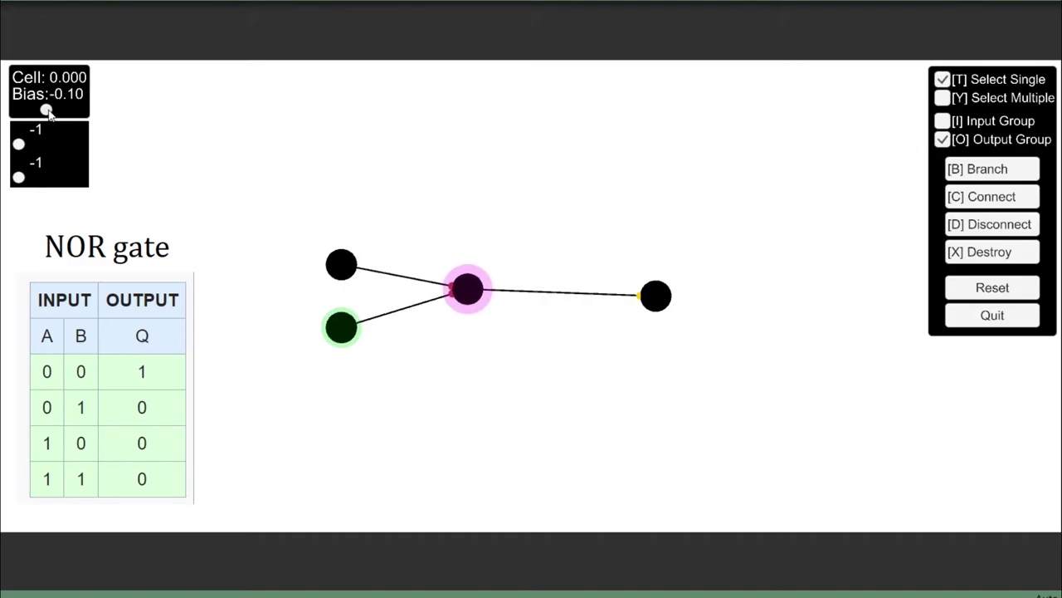
pyautogui.moveTo(48, 113); pyautogui.dragTo(55, 115)
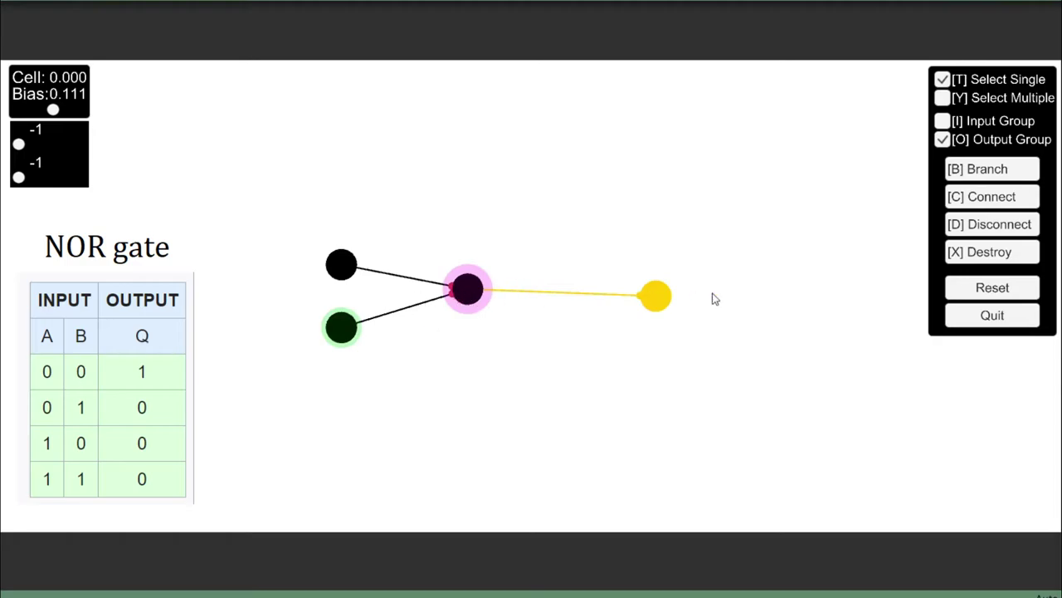
pyautogui.click(657, 299)
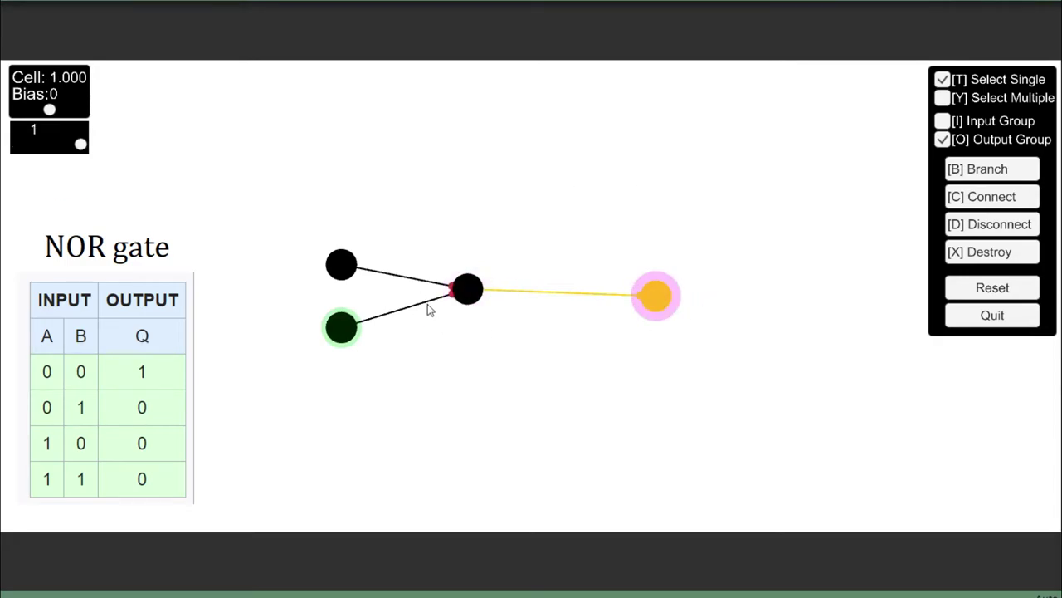
pyautogui.click(470, 289)
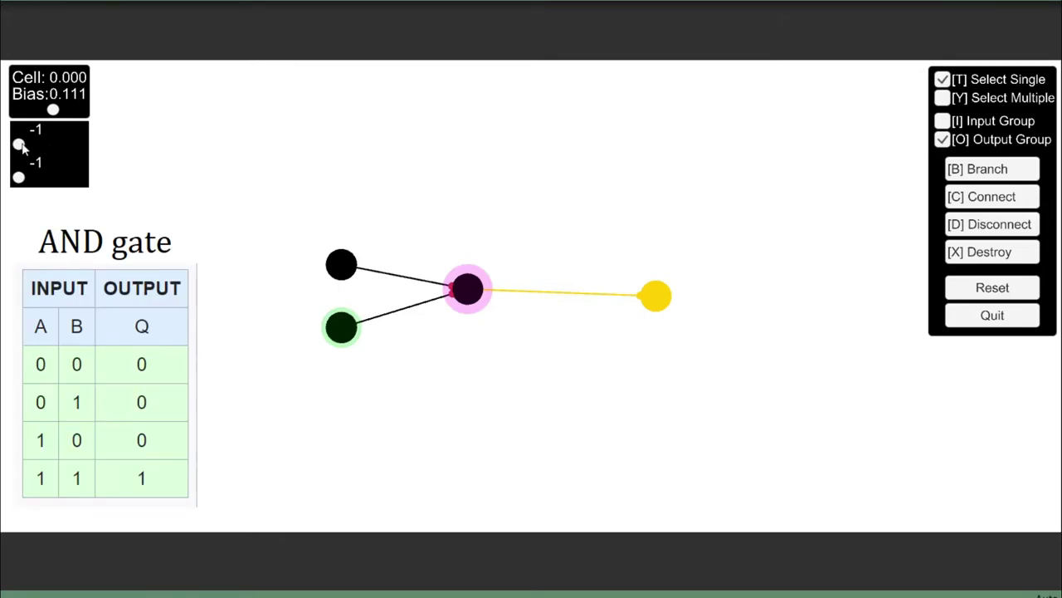
# Raise both middle-neuron weights to 0.449 and drop its bias to -0.56.
pyautogui.moveTo(18, 146); pyautogui.dragTo(58, 146)
pyautogui.moveTo(16, 179); pyautogui.dragTo(55, 178)
pyautogui.moveTo(51, 114); pyautogui.dragTo(30, 117)
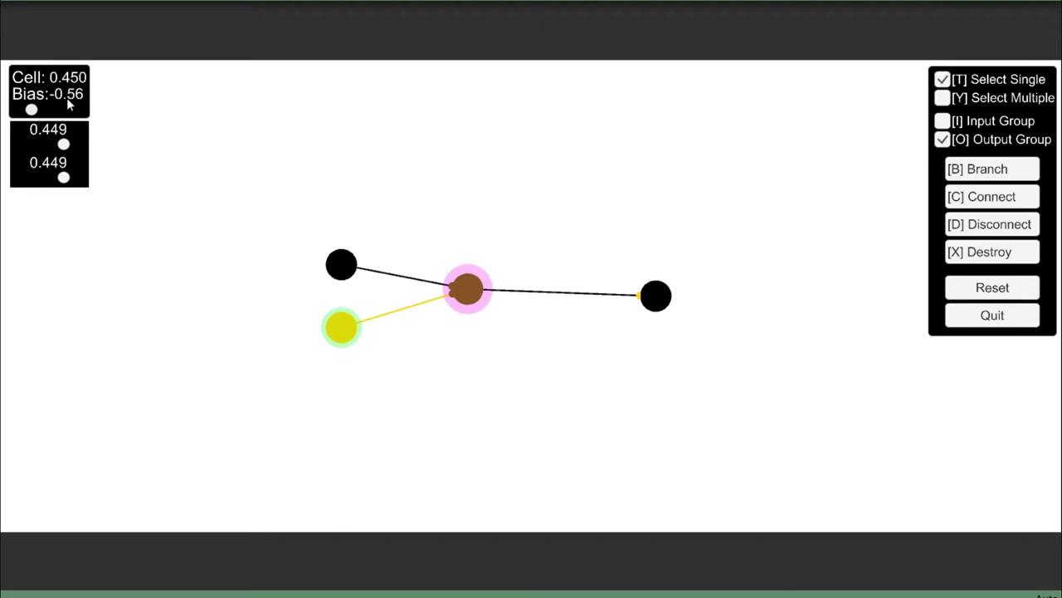
pyautogui.click(331, 265)
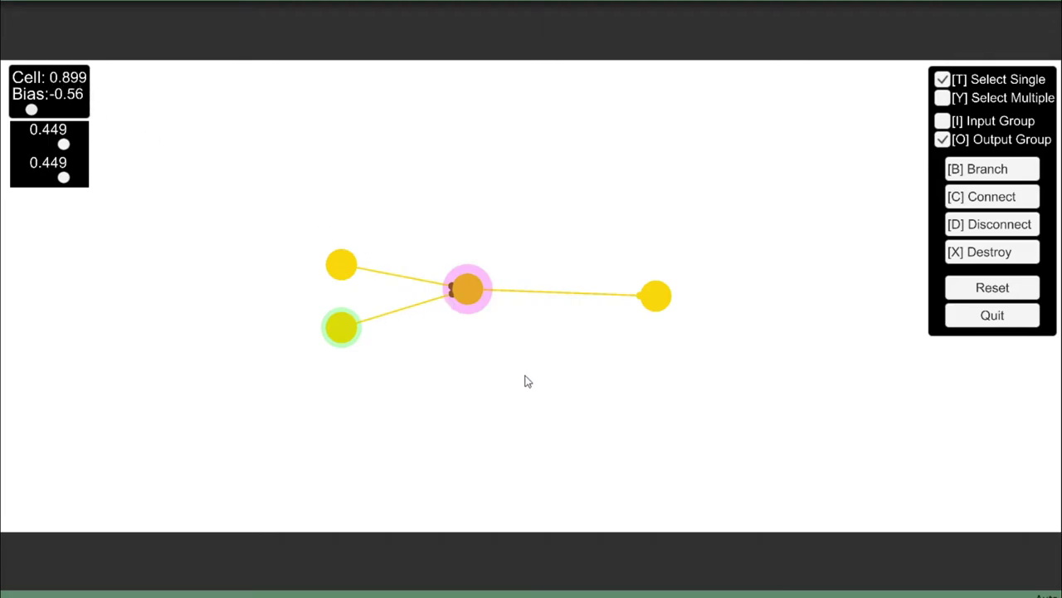
pyautogui.click(655, 298)
pyautogui.click(463, 291)
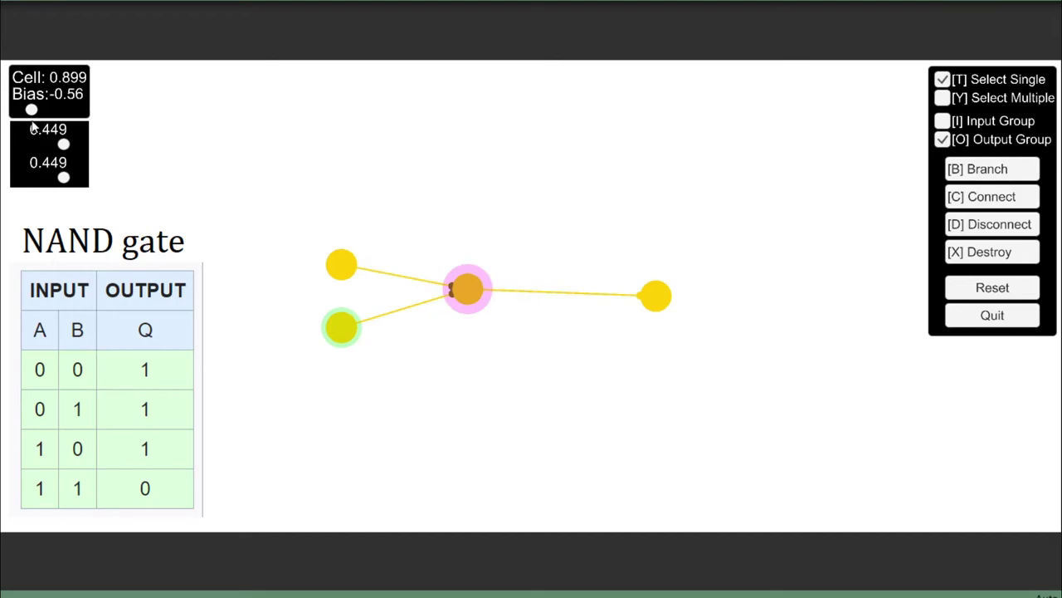
# Raise the middle neuron's bias to 0.569.
pyautogui.moveTo(32, 111); pyautogui.dragTo(32, 178)
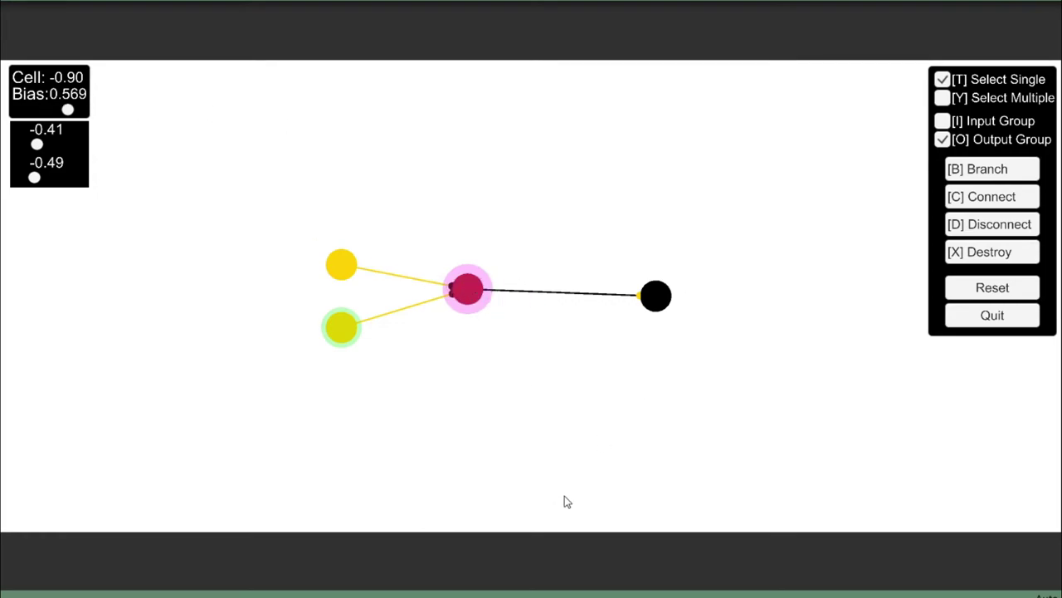
# Move the middle neuron up and add a second hidden neuron fed by both inputs.
pyautogui.press('i')
pyautogui.press('o')
pyautogui.moveTo(479, 300); pyautogui.dragTo(464, 274)
pyautogui.press('i')
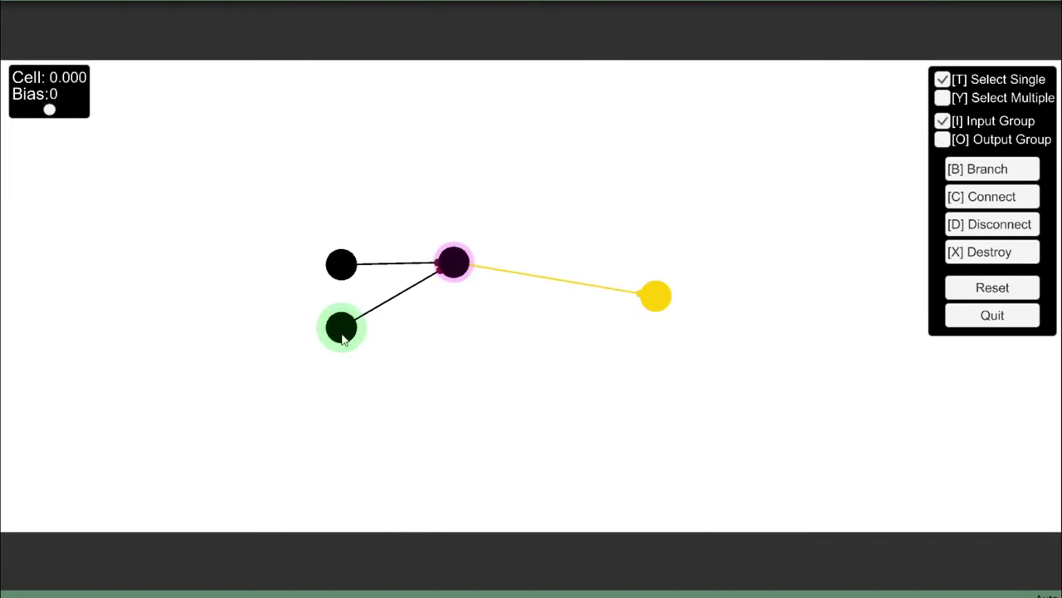
pyautogui.press('b')
pyautogui.moveTo(306, 380); pyautogui.dragTo(466, 328)
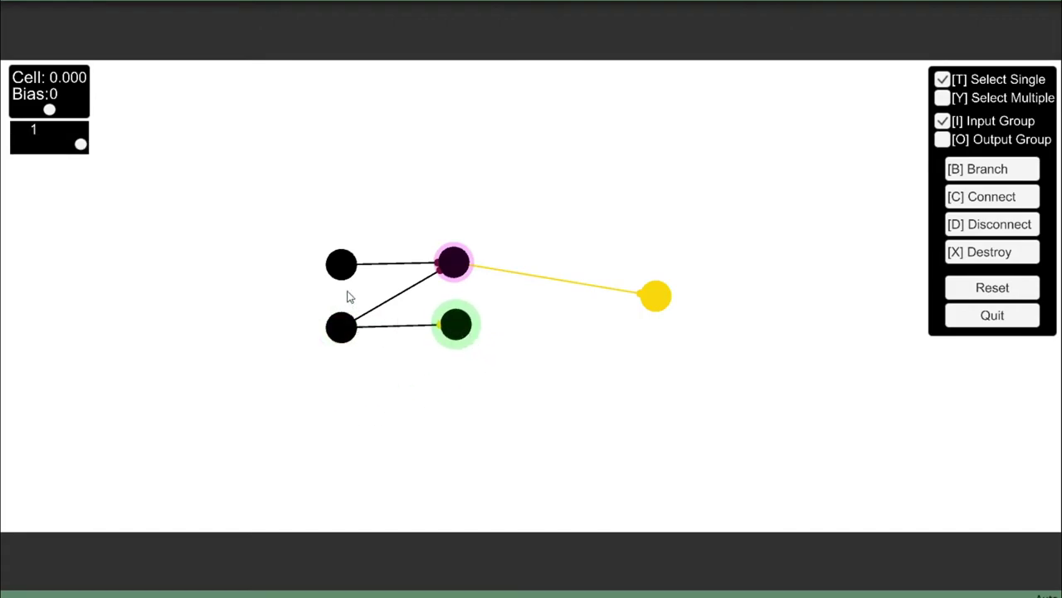
pyautogui.click(342, 265)
pyautogui.press('o')
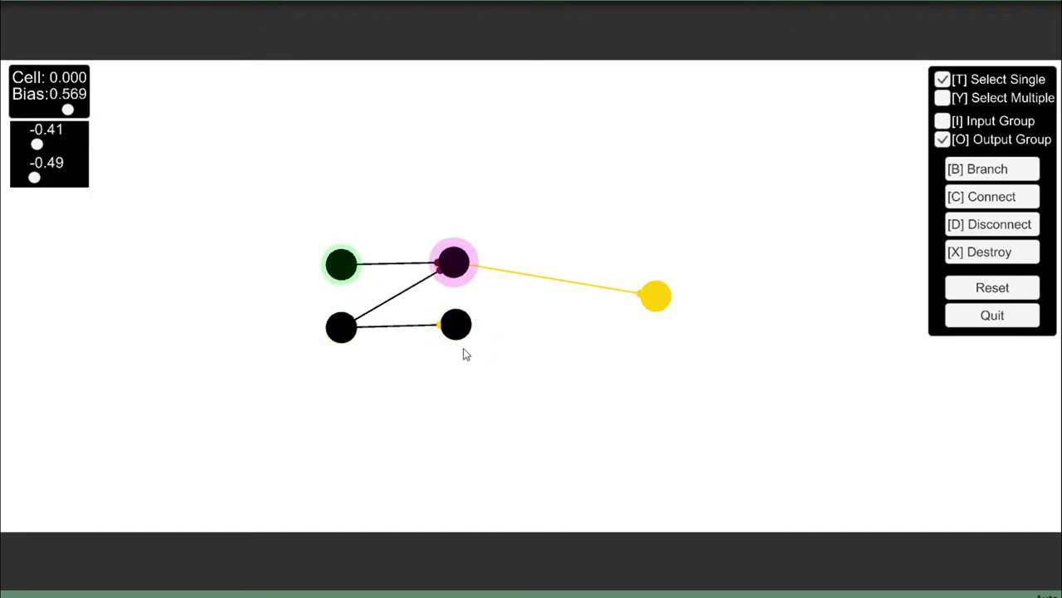
pyautogui.click(455, 323)
pyautogui.press('c')
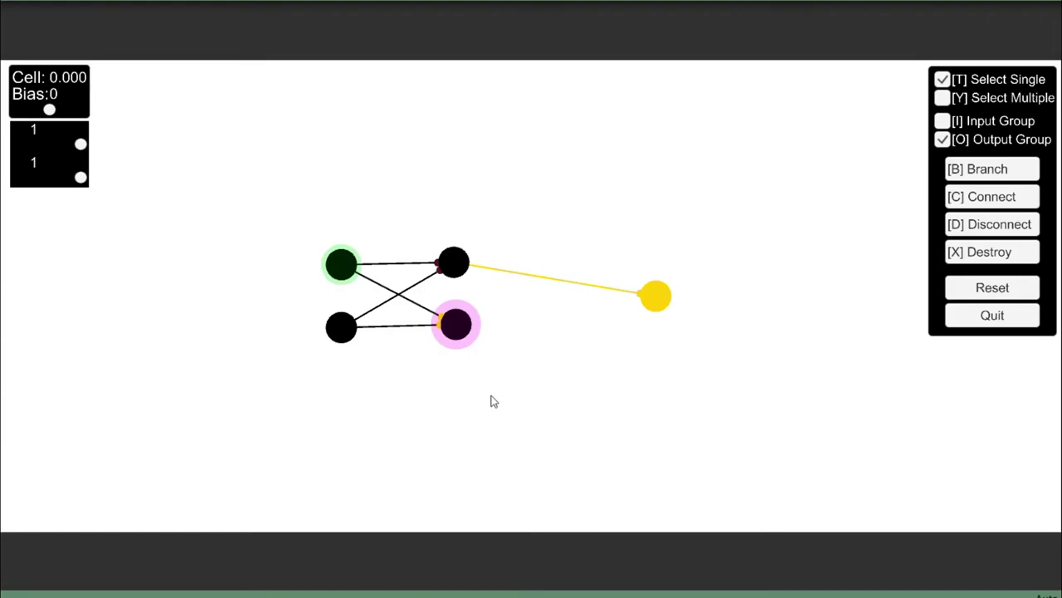
# Add a combining neuron and reroute the upper hidden neuron from the output into it.
pyautogui.press('b')
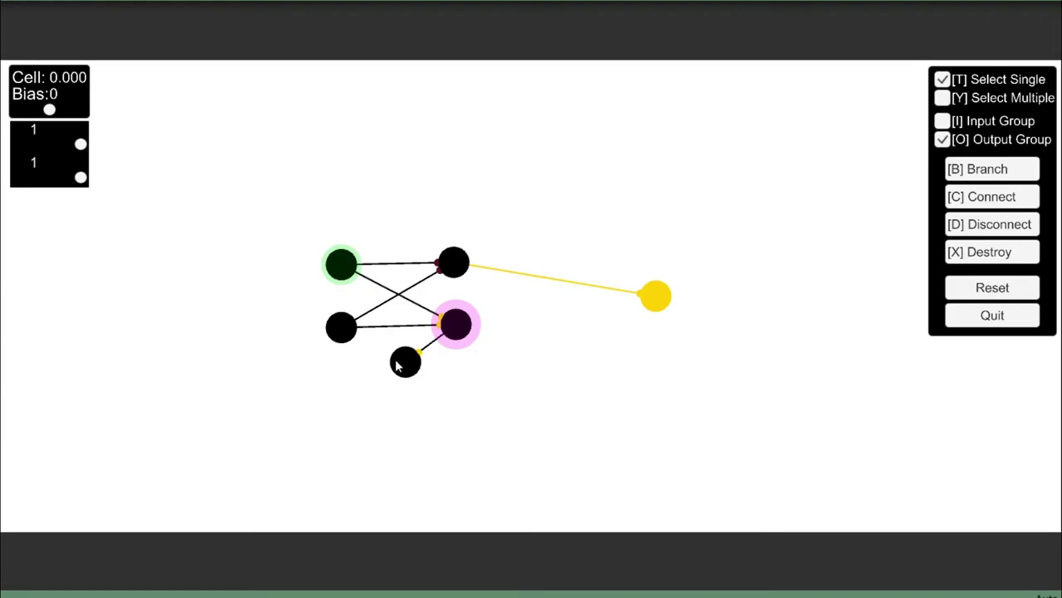
pyautogui.moveTo(399, 366); pyautogui.dragTo(532, 308)
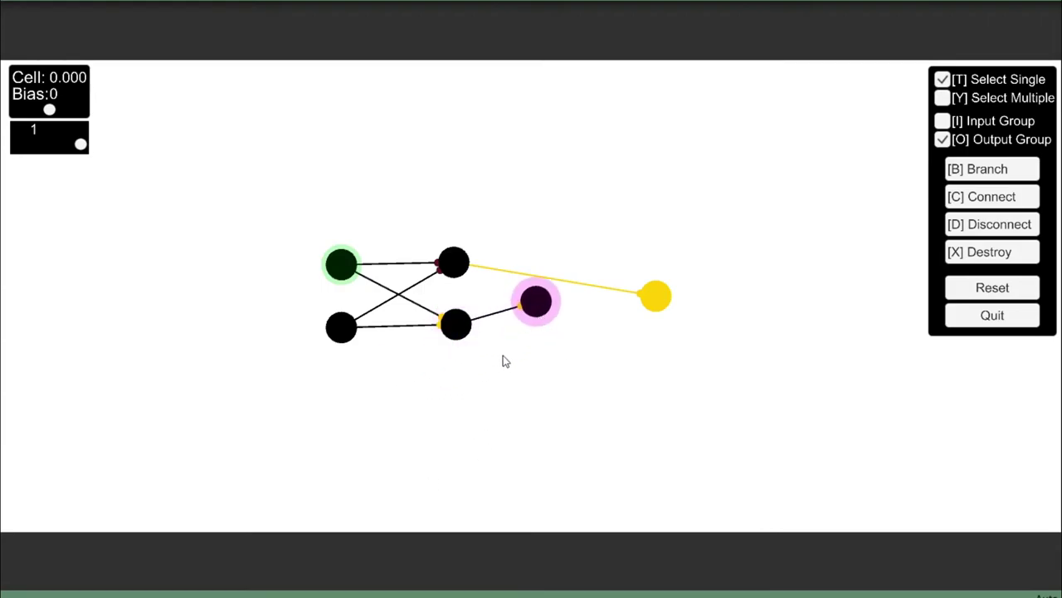
pyautogui.click(454, 264)
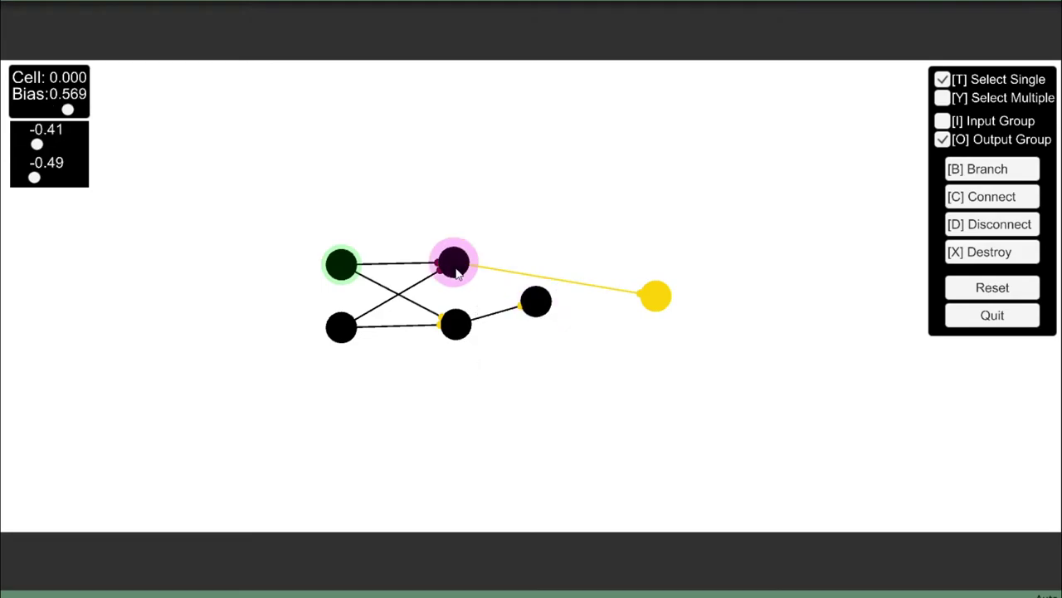
pyautogui.click(503, 420)
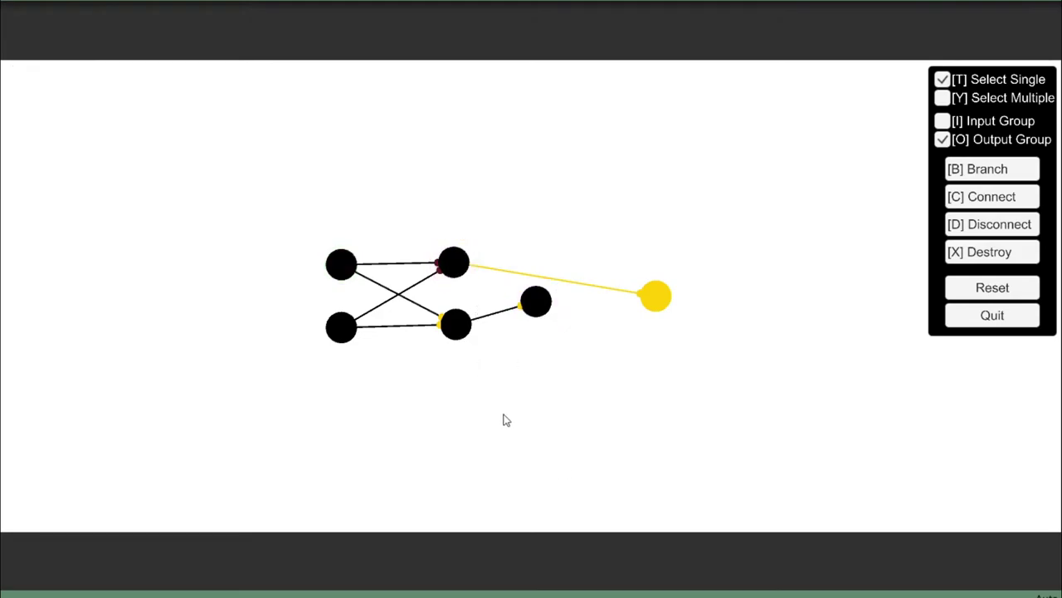
pyautogui.press('i')
pyautogui.click(456, 267)
pyautogui.press('o')
pyautogui.click(655, 296)
pyautogui.press('d')
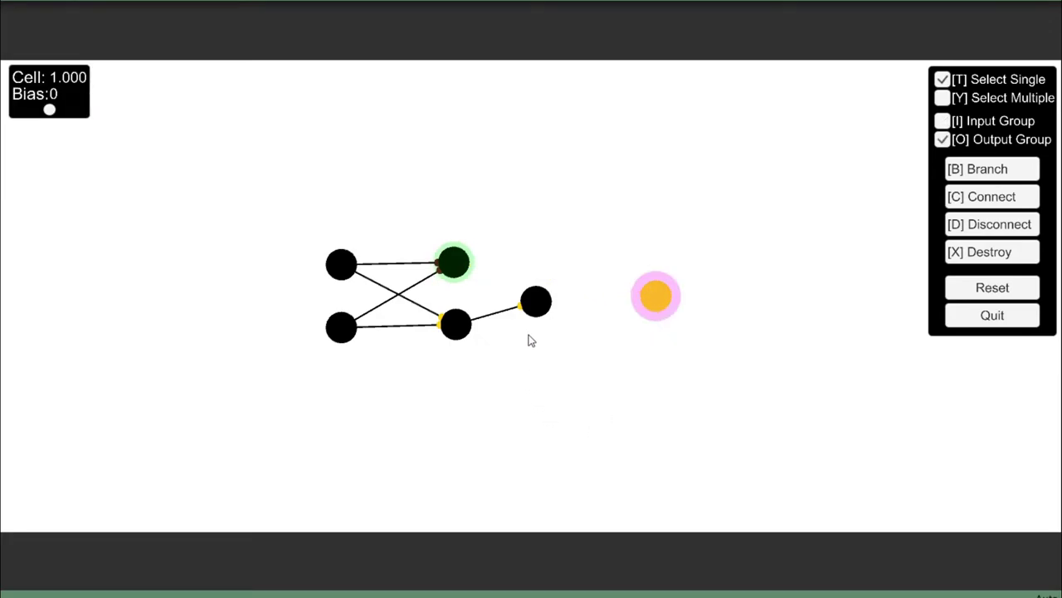
pyautogui.click(536, 301)
pyautogui.press('c')
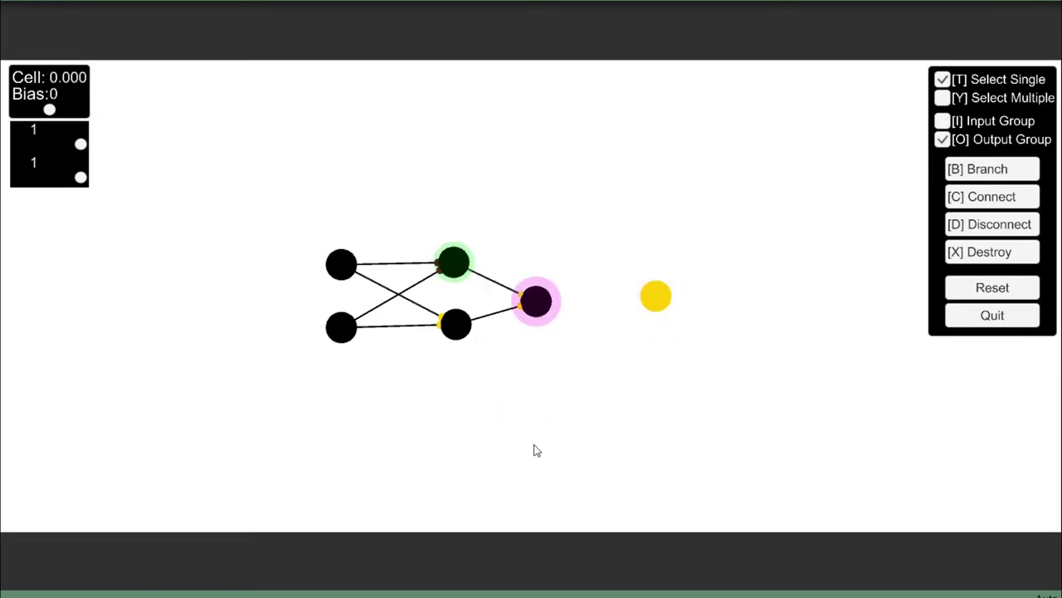
# Connect the combining neuron to the yellow output neuron.
pyautogui.click(536, 304)
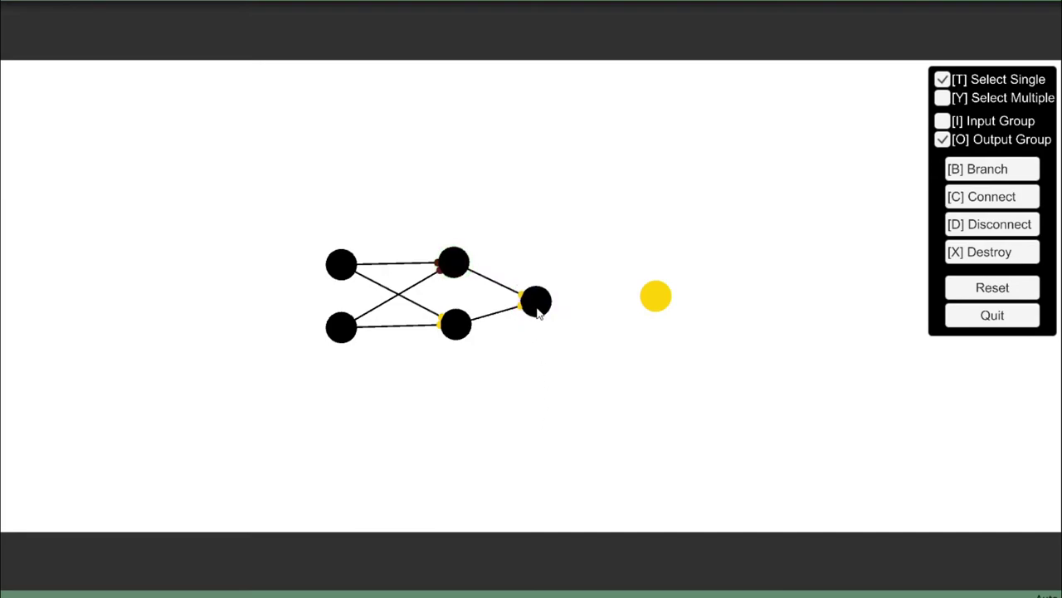
pyautogui.press('i')
pyautogui.click(538, 307)
pyautogui.click(656, 297)
pyautogui.press('o')
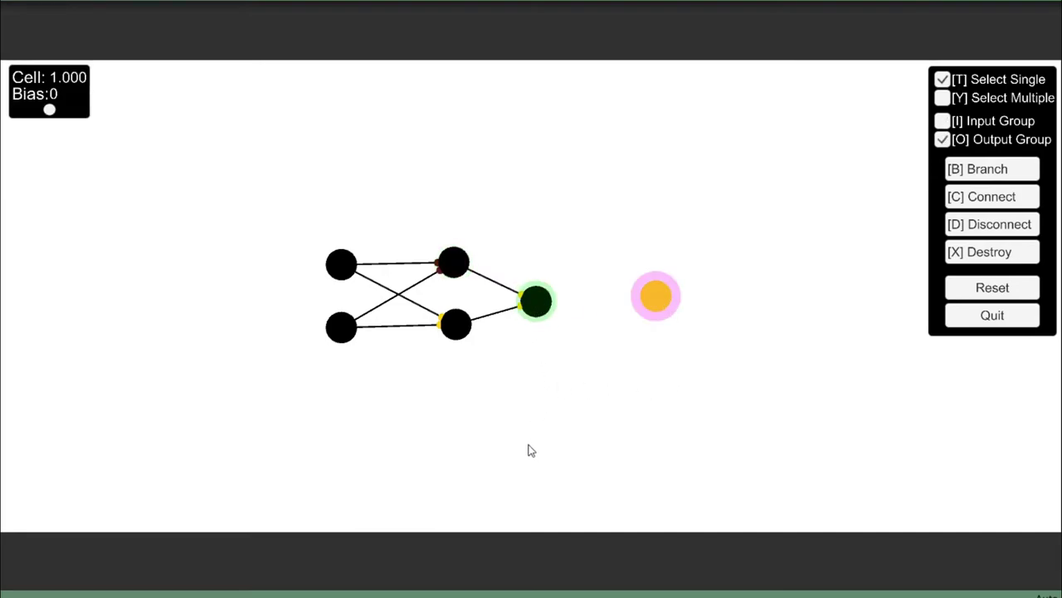
pyautogui.press('c')
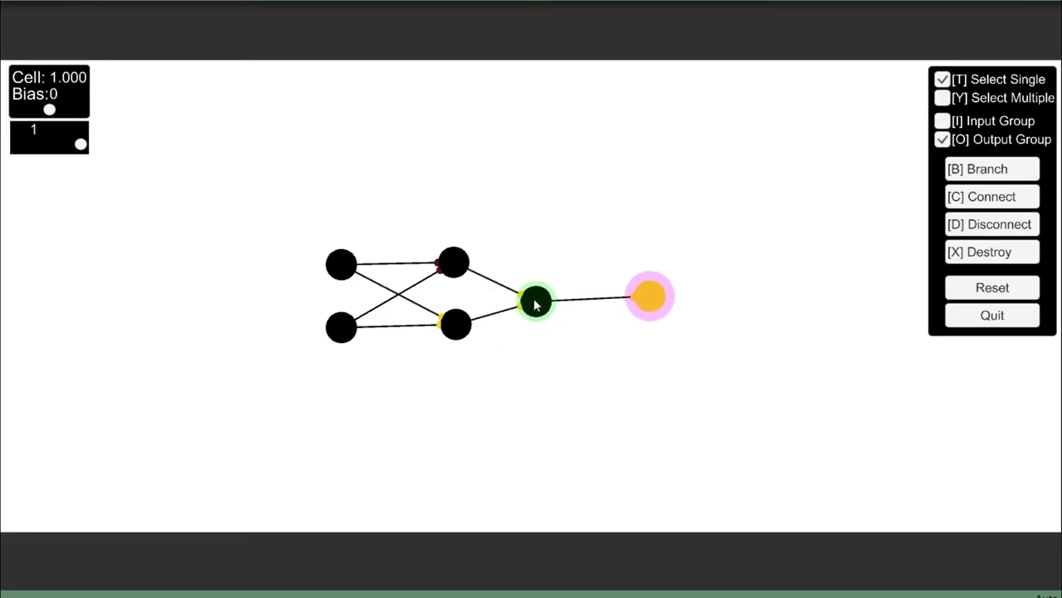
pyautogui.click(458, 271)
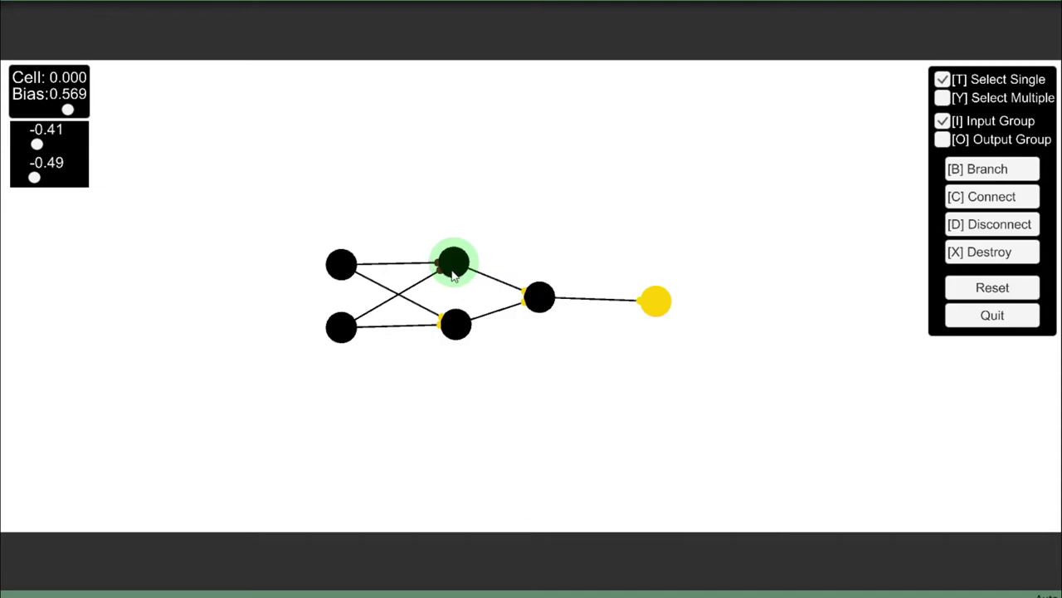
# Give the upper hidden neuron weights of 1 and lower bias; the lower one negative weights, positive bias.
pyautogui.moveTo(37, 144); pyautogui.dragTo(80, 148)
pyautogui.moveTo(33, 180); pyautogui.dragTo(83, 193)
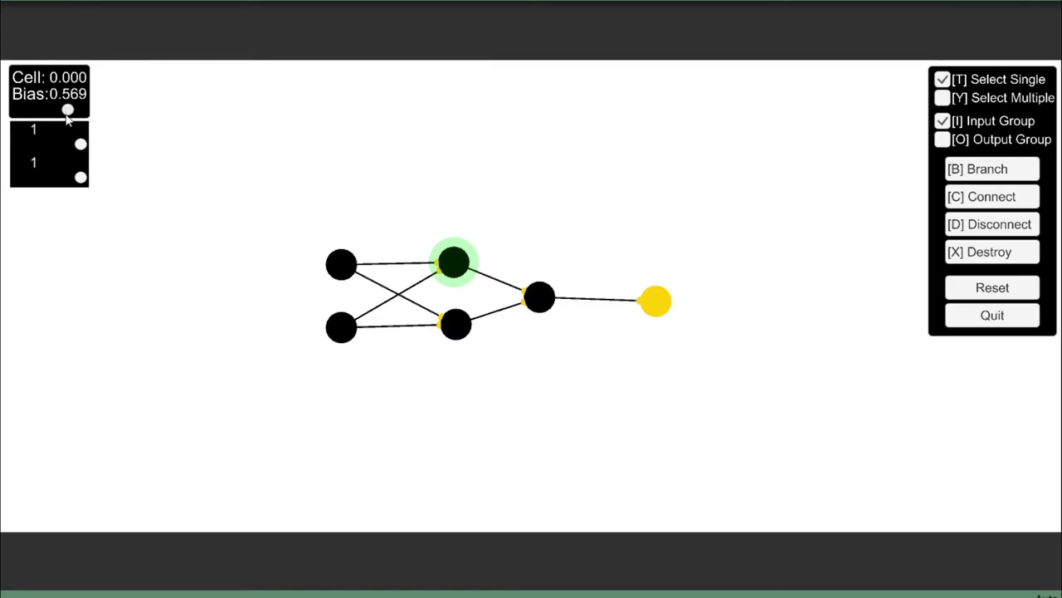
pyautogui.moveTo(68, 110); pyautogui.dragTo(46, 114)
pyautogui.click(455, 327)
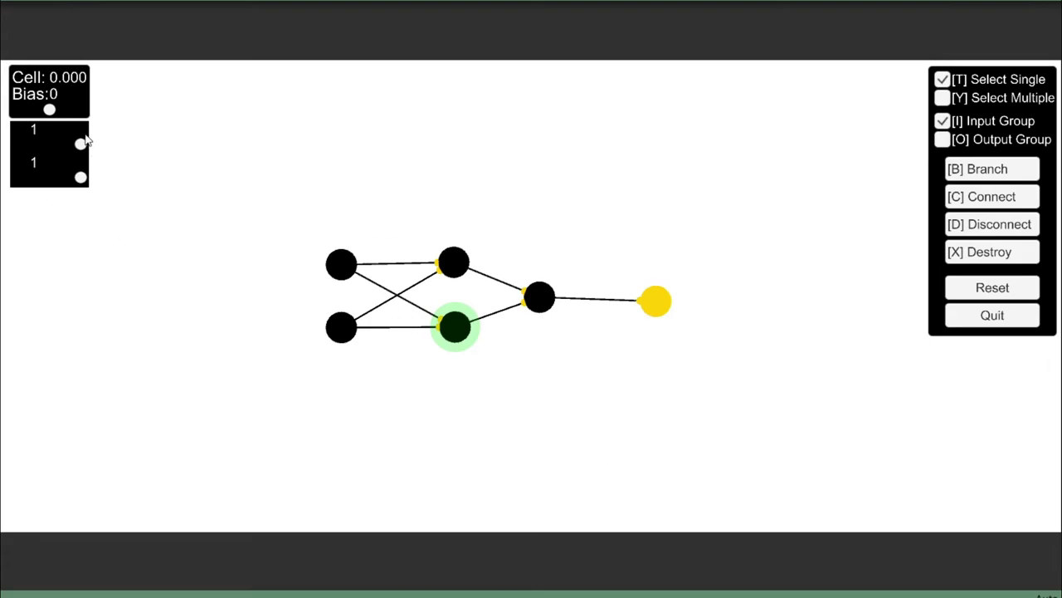
pyautogui.moveTo(80, 143); pyautogui.dragTo(36, 177)
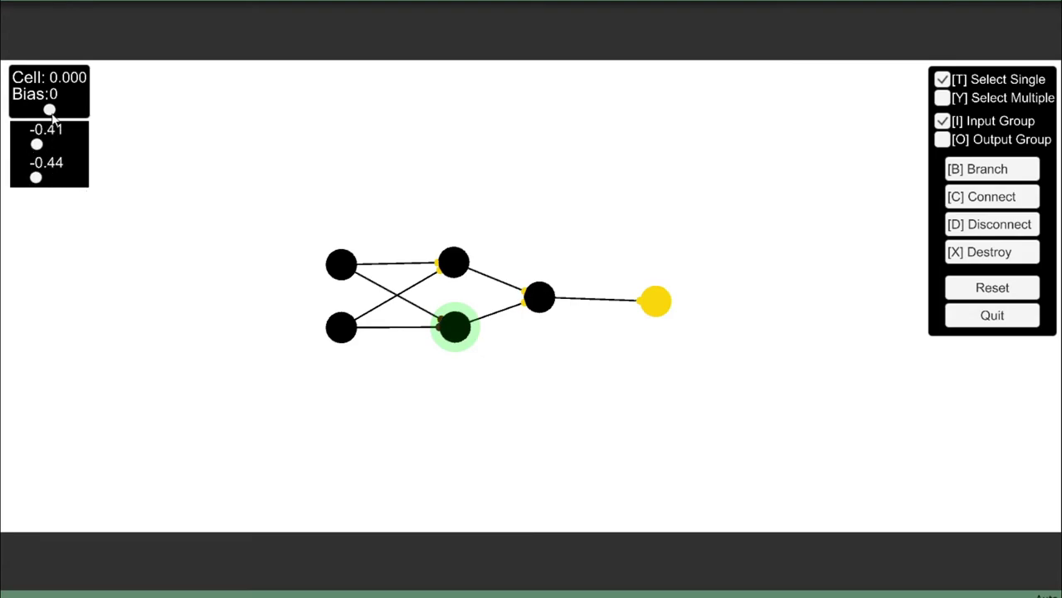
pyautogui.moveTo(51, 114); pyautogui.dragTo(71, 117)
# Set the combining neuron's weights to 0.472 and its bias to -0.53.
pyautogui.click(538, 298)
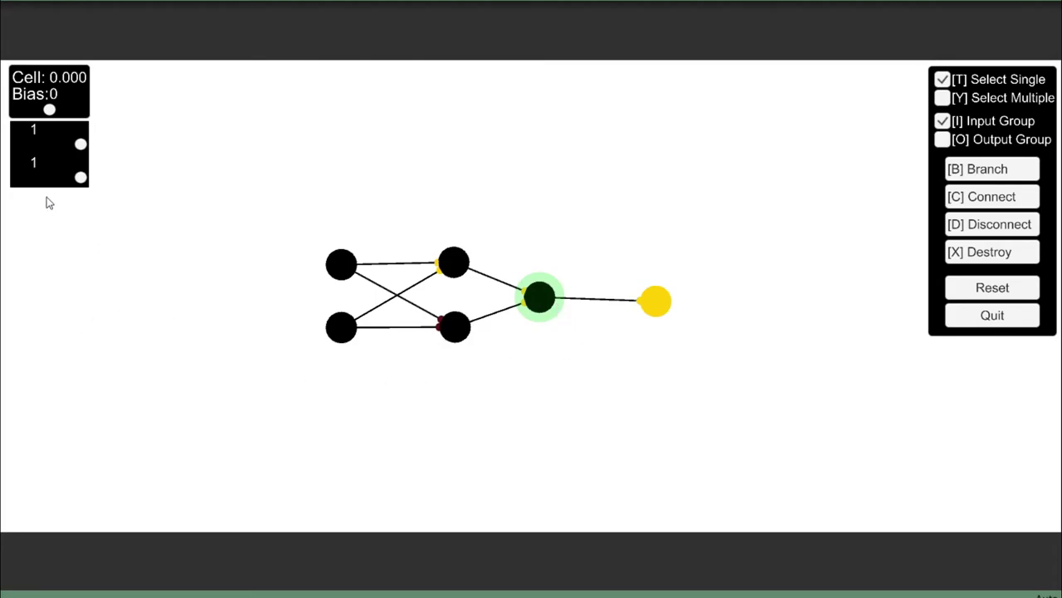
pyautogui.moveTo(80, 144); pyautogui.dragTo(53, 177)
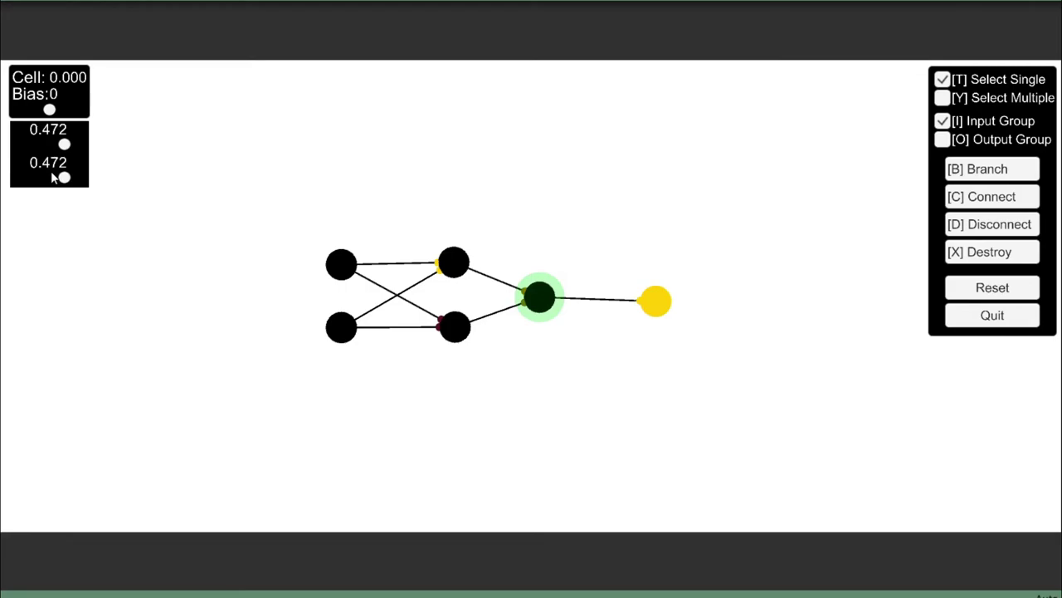
pyautogui.moveTo(50, 109); pyautogui.dragTo(31, 113)
pyautogui.moveTo(35, 112); pyautogui.dragTo(31, 111)
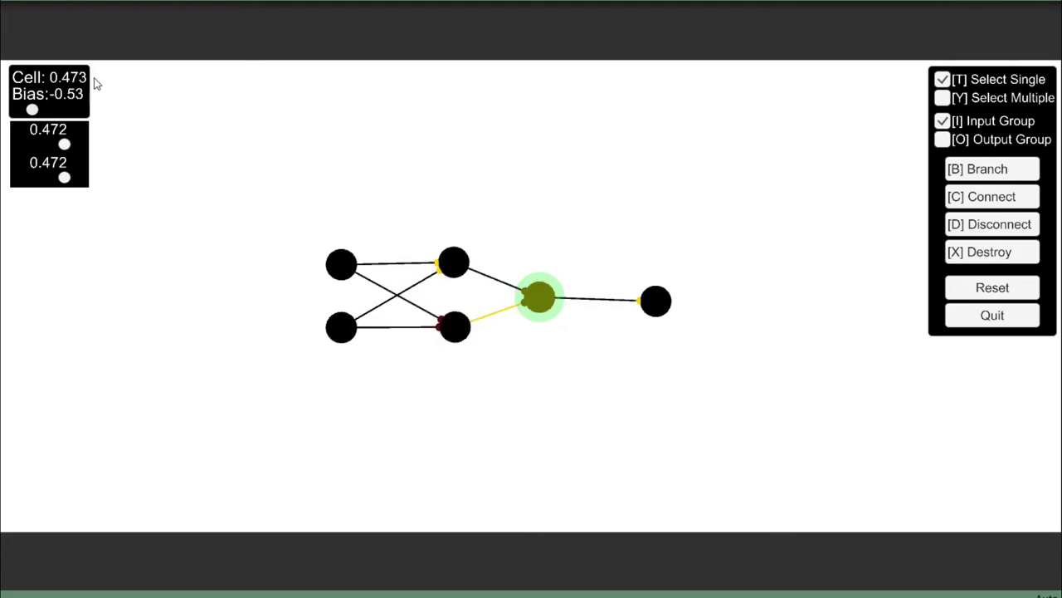
pyautogui.click(453, 264)
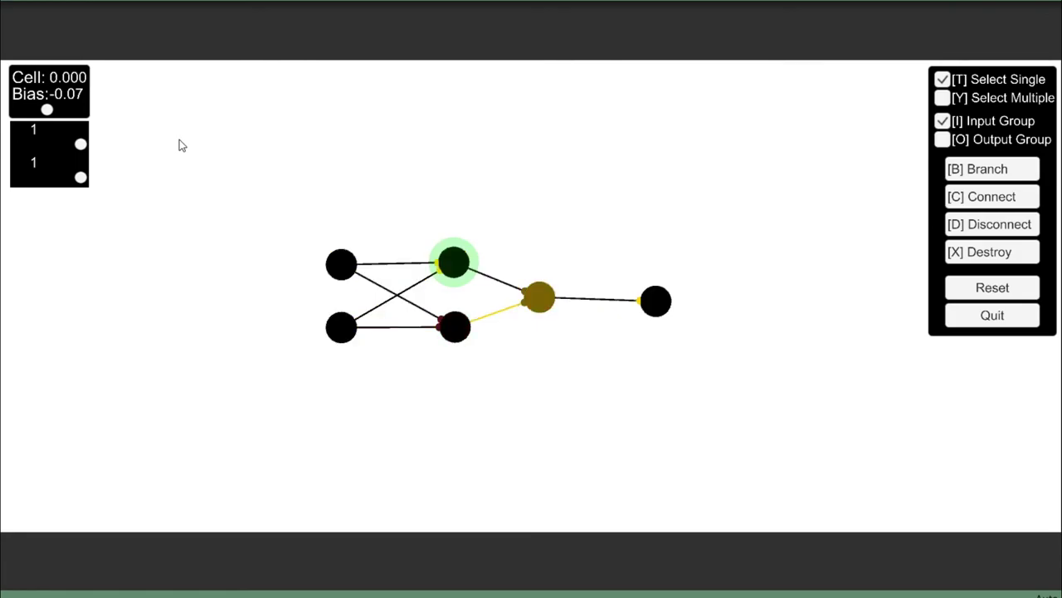
pyautogui.click(450, 333)
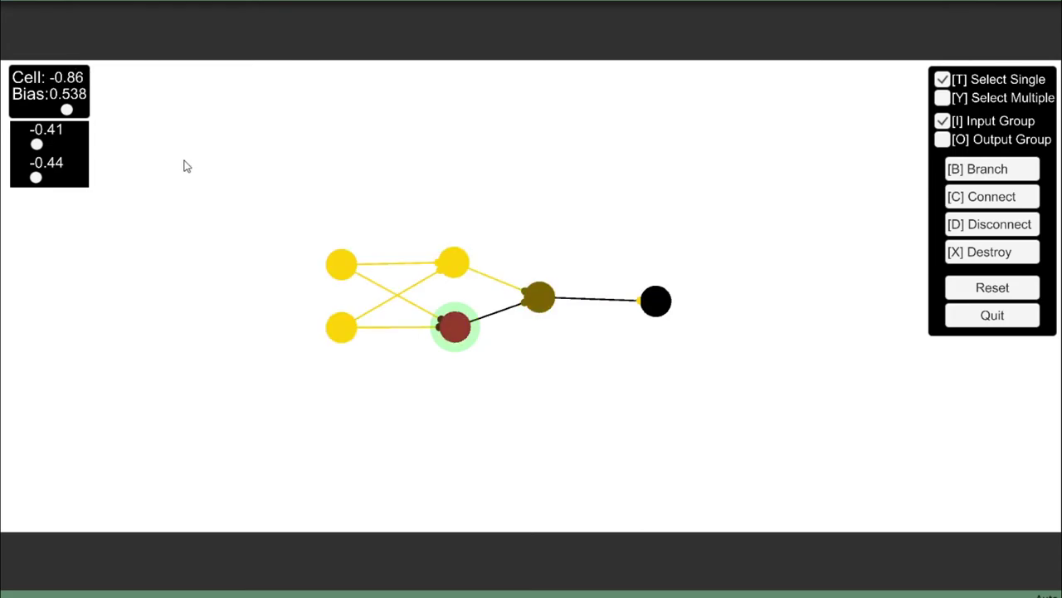
# Give the combining neuron a bias of 0.565 and incoming weights of -0.41.
pyautogui.click(541, 296)
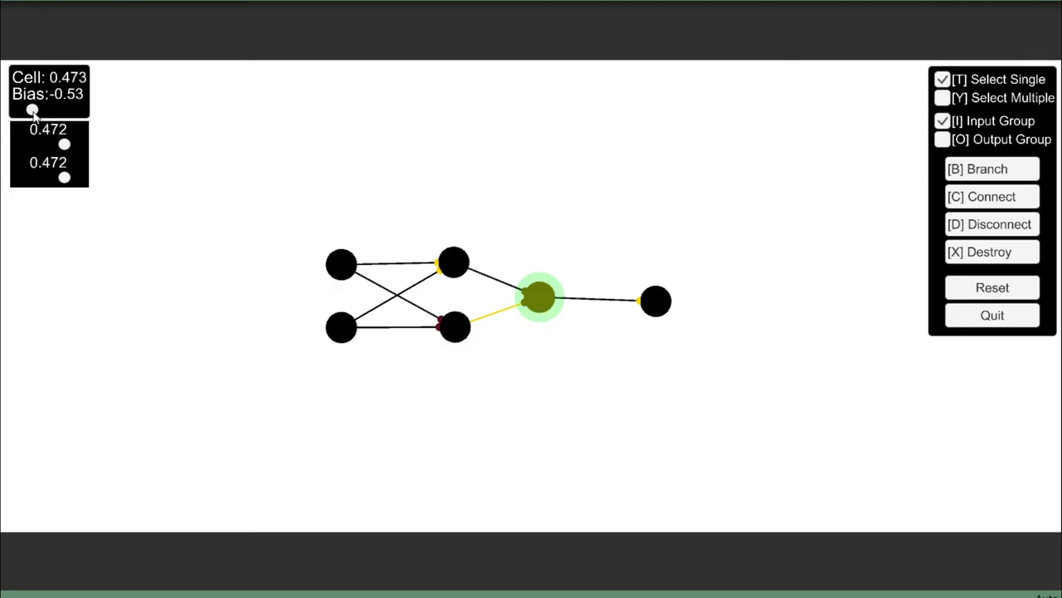
pyautogui.moveTo(33, 114); pyautogui.dragTo(67, 114)
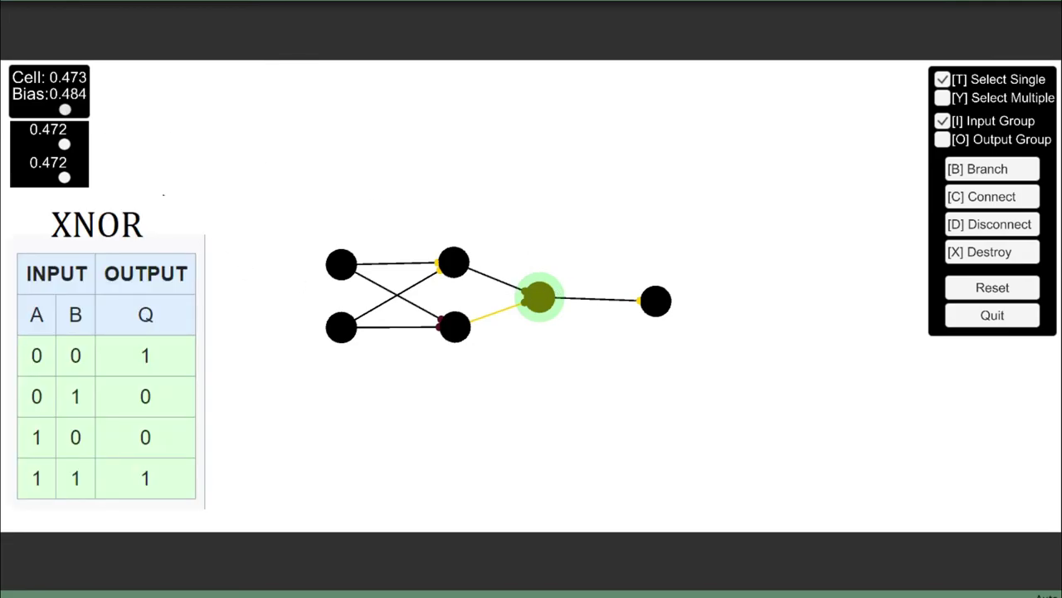
pyautogui.moveTo(67, 116); pyautogui.dragTo(27, 144)
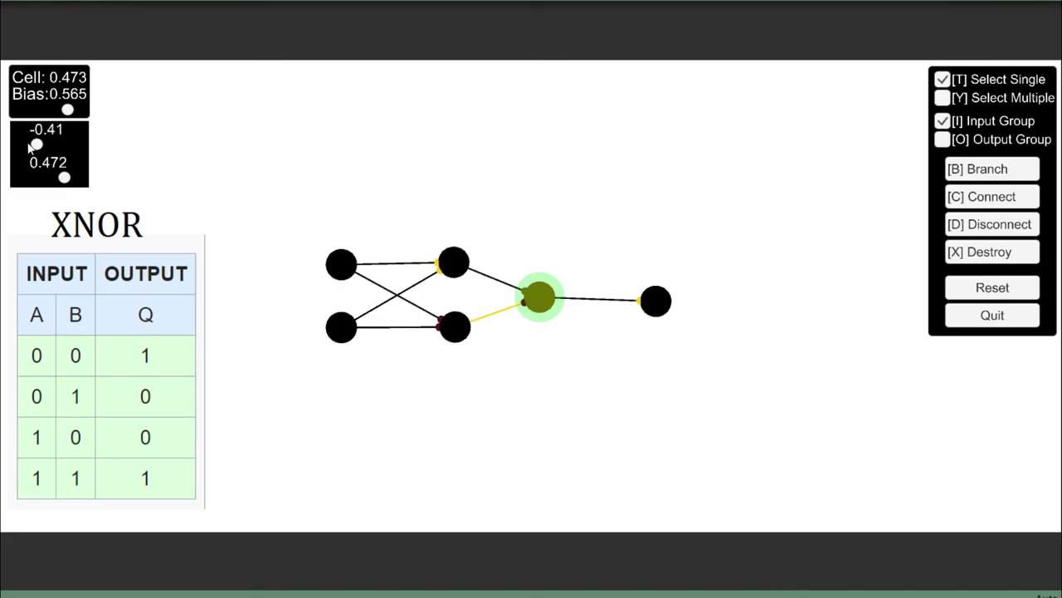
pyautogui.moveTo(66, 179); pyautogui.dragTo(35, 177)
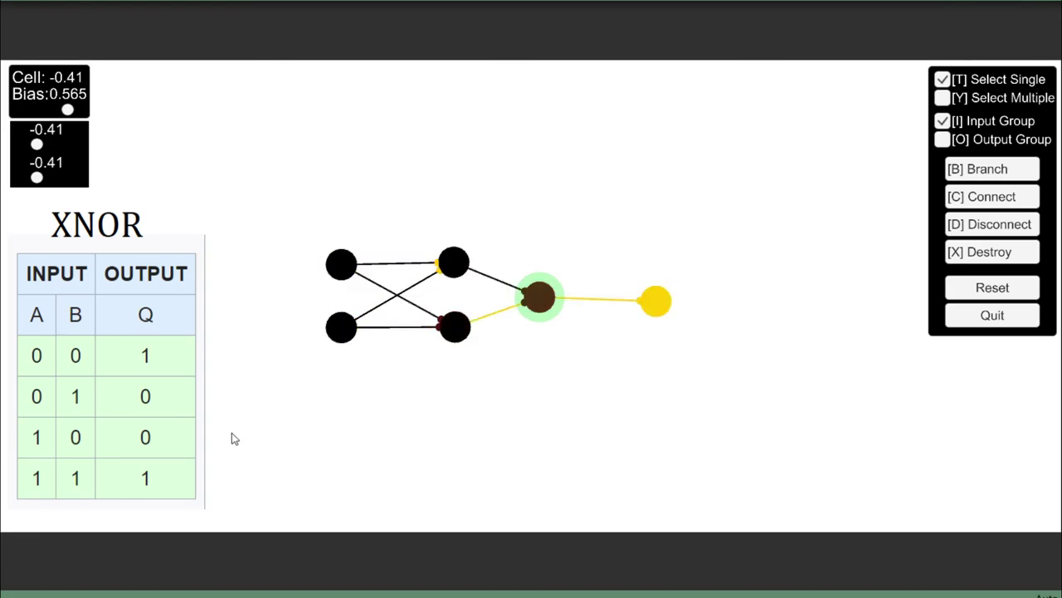
# Review the hidden and combining neurons, then set the combining neuron's first weight to -0.35.
pyautogui.click(453, 264)
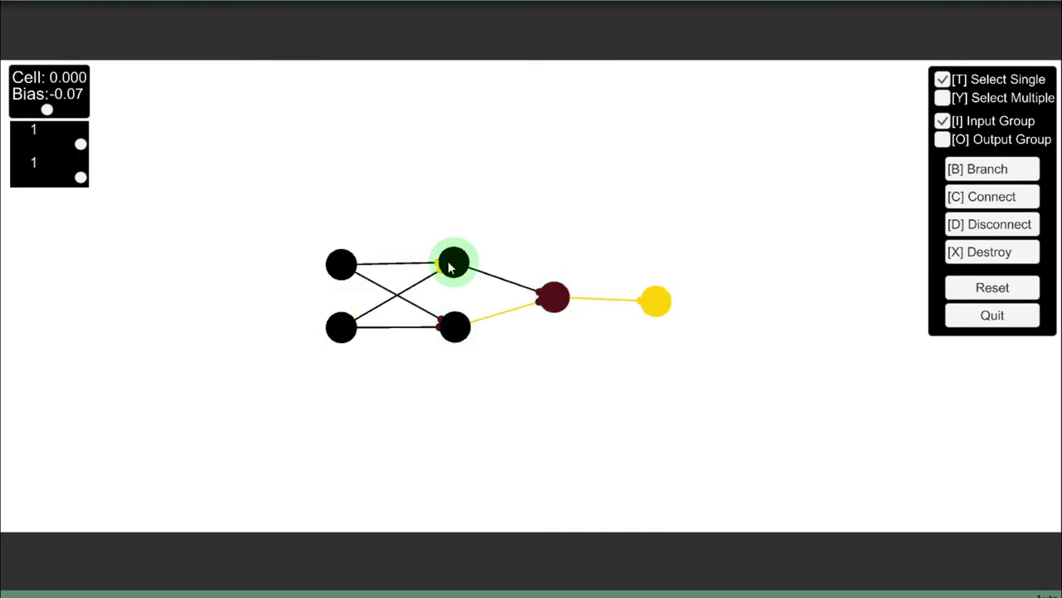
pyautogui.click(556, 300)
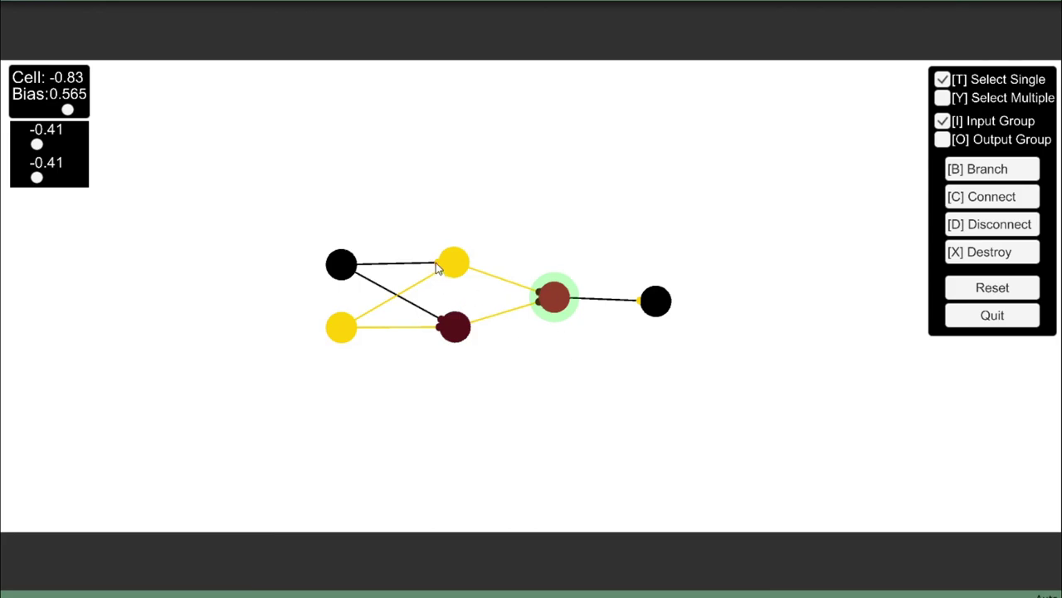
pyautogui.click(440, 263)
pyautogui.click(454, 326)
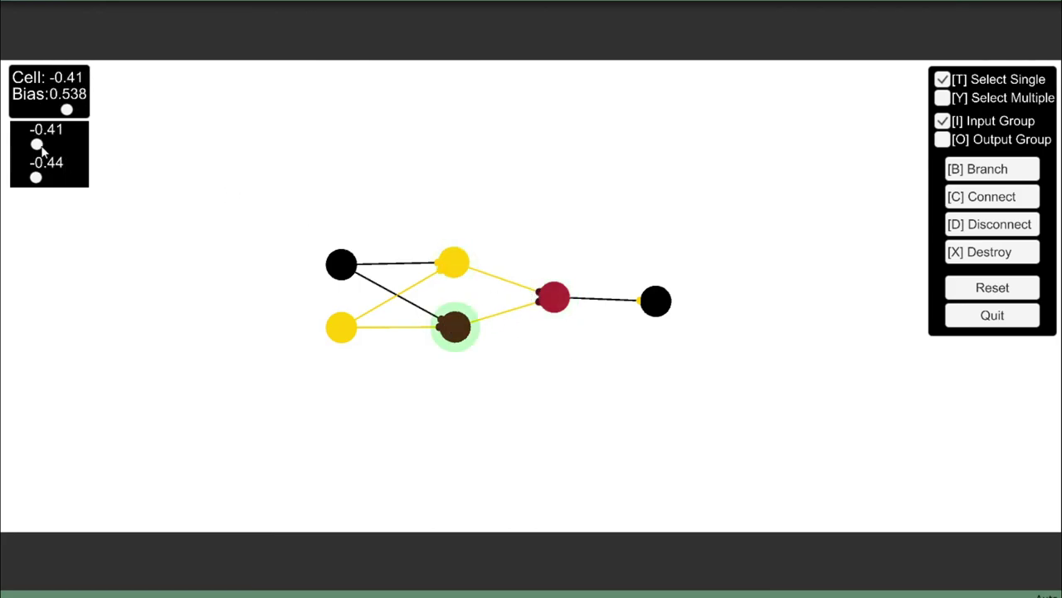
pyautogui.click(551, 294)
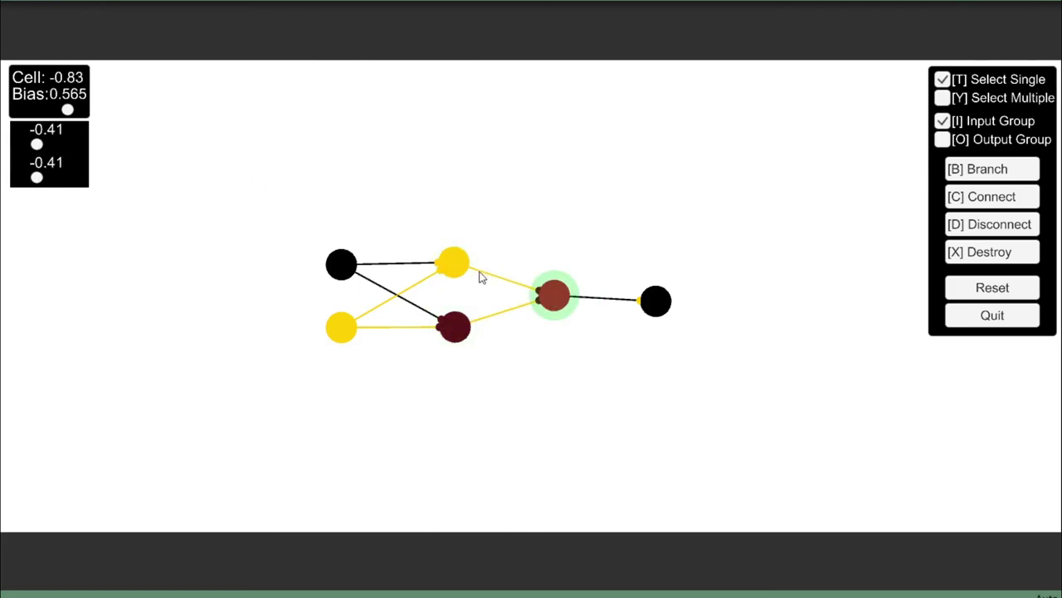
pyautogui.click(458, 266)
pyautogui.click(456, 329)
pyautogui.click(555, 300)
pyautogui.moveTo(36, 145)
pyautogui.mouseDown()
pyautogui.moveTo(56, 146)
pyautogui.moveTo(39, 146)
pyautogui.mouseUp()
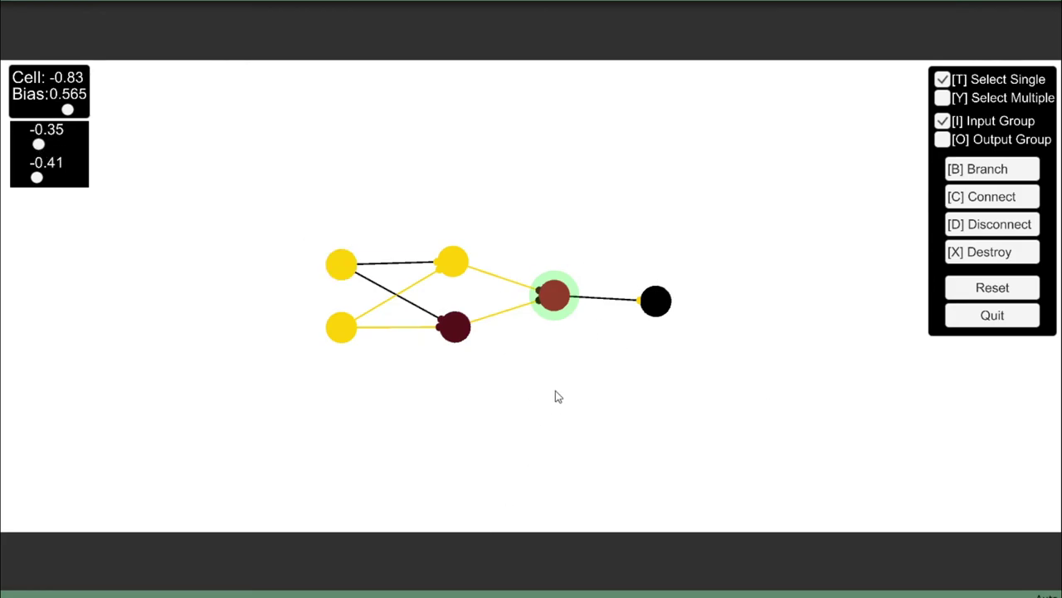